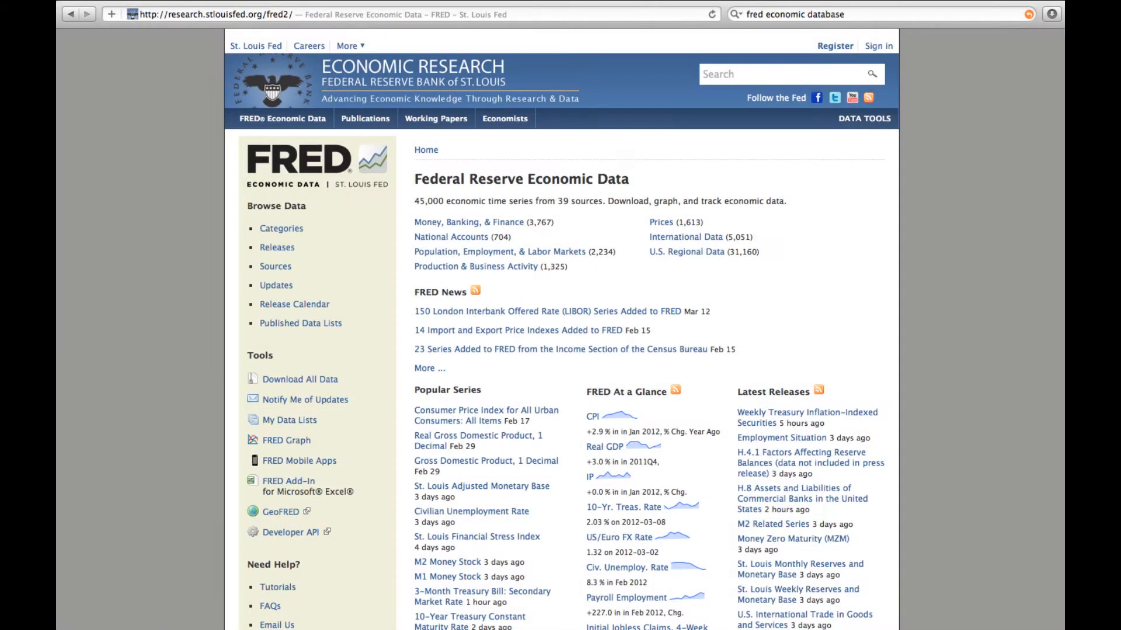
Step: Open the FRED Graph tool and browse the available data categories for a series to add
click(288, 441)
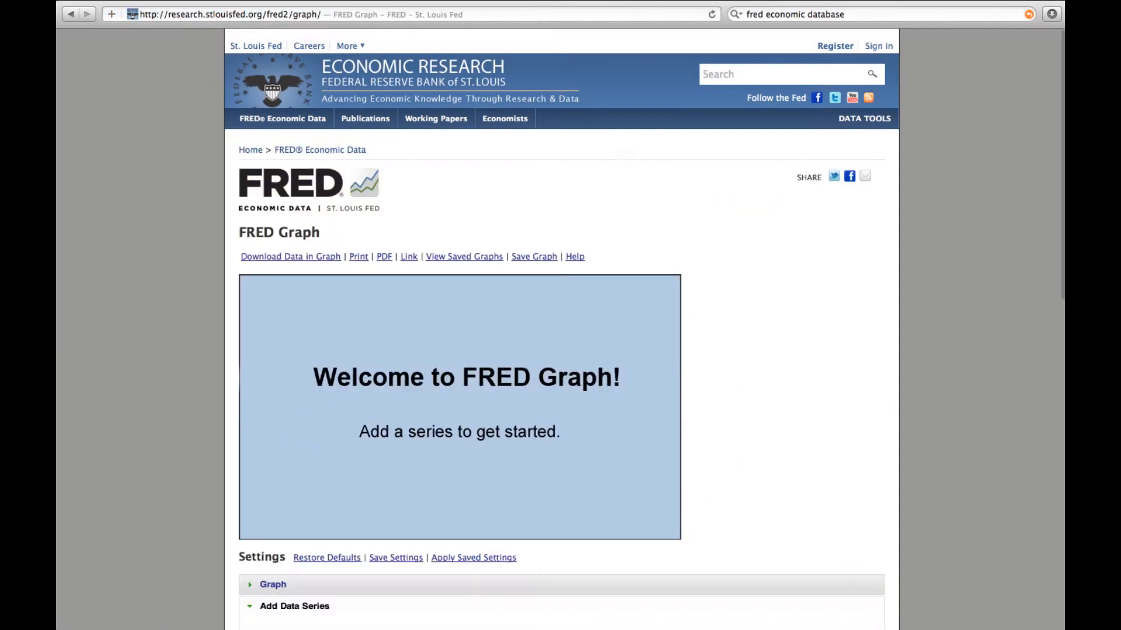
scroll(560, 326, down, 5)
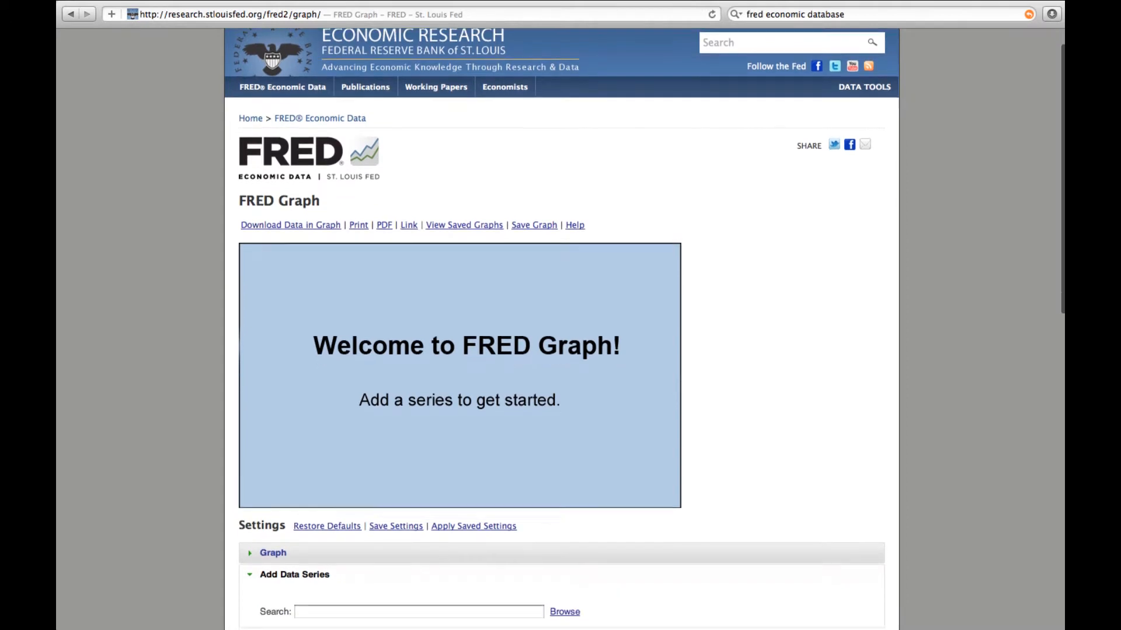
scroll(561, 327, down, 1)
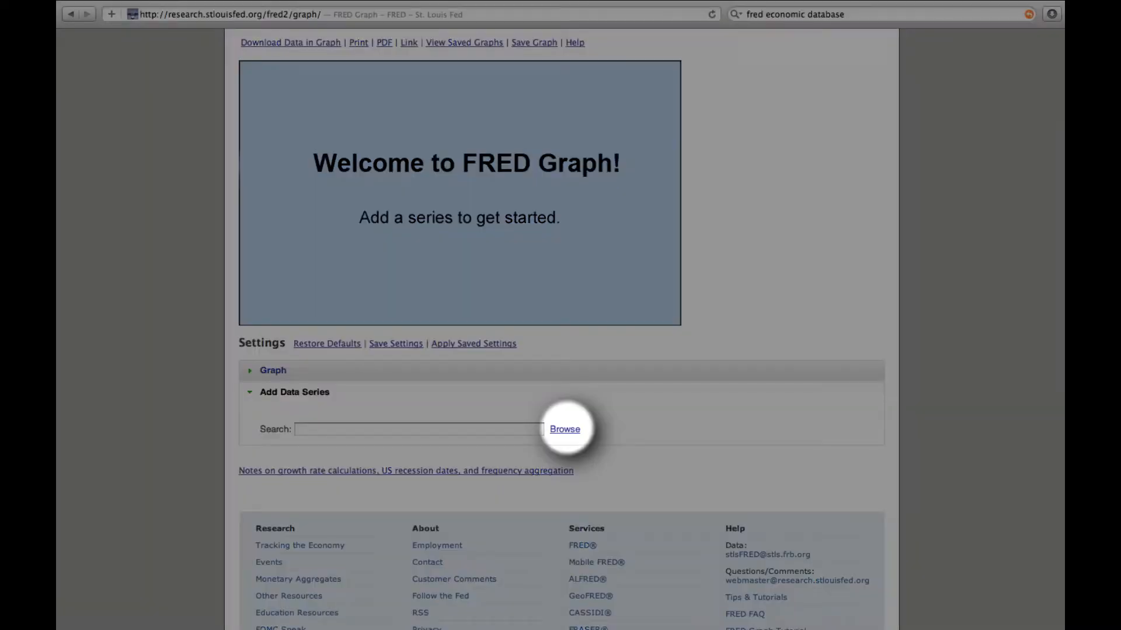
click(562, 428)
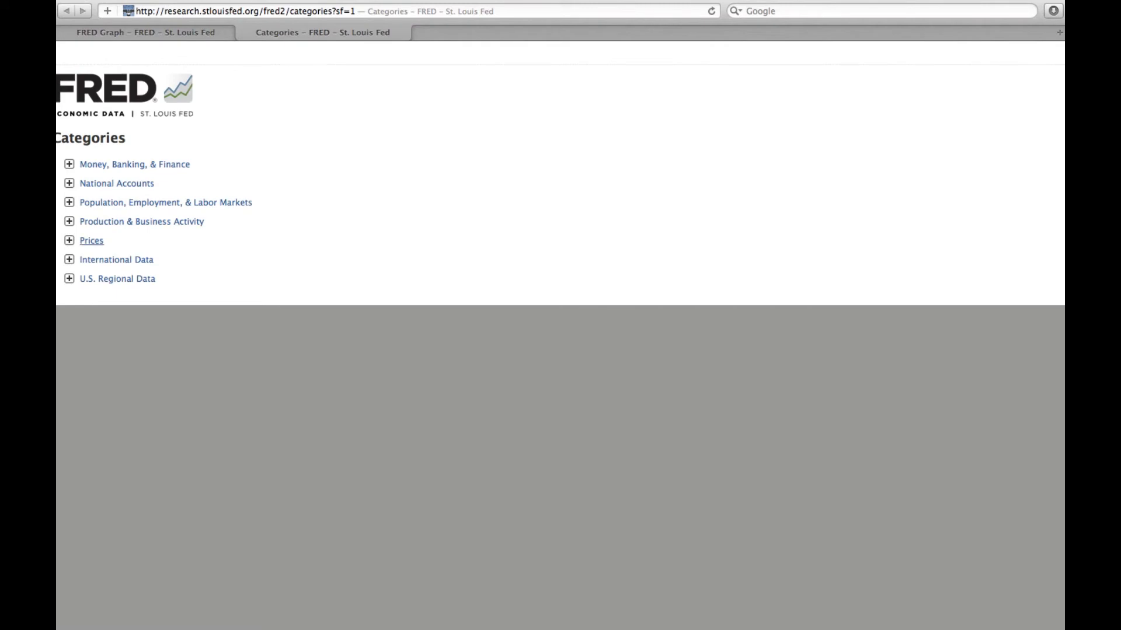
Step: Add the Home Price Index for Detroit, Michigan (DEXRSA) from the S&P/Case Shiller Home Price Indices in the Prices category
click(92, 241)
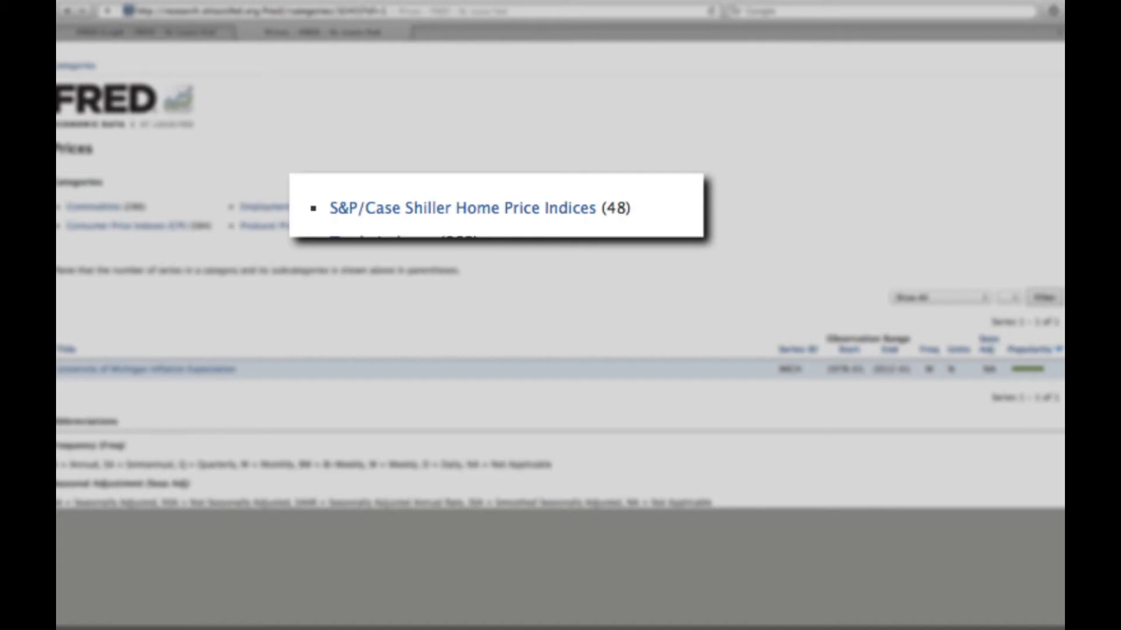
click(545, 206)
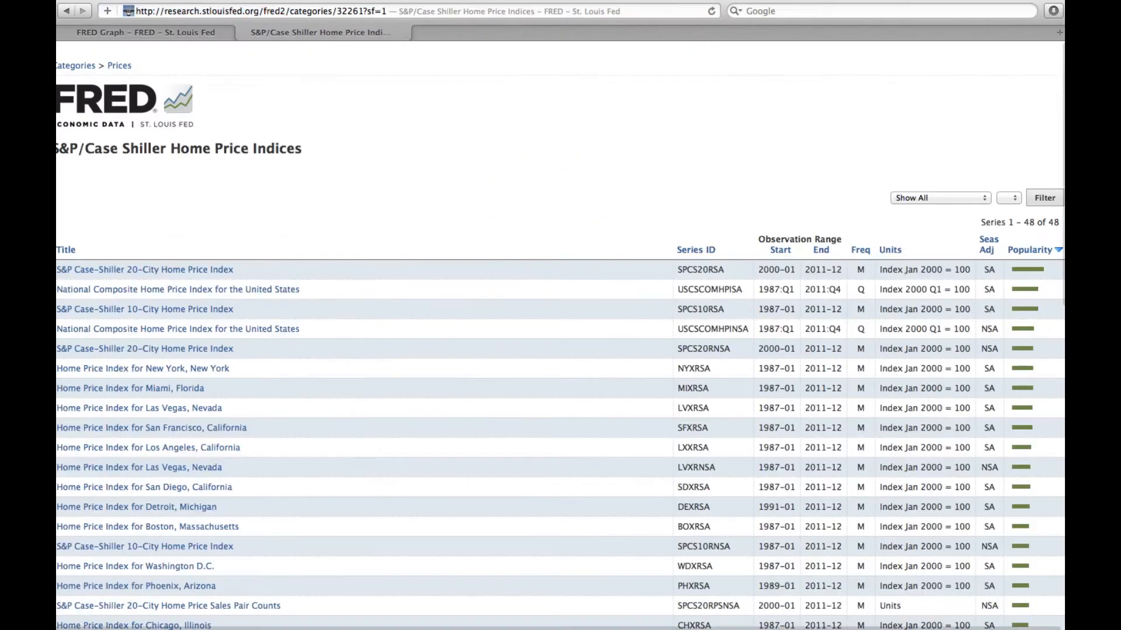
scroll(561, 342, down, 3)
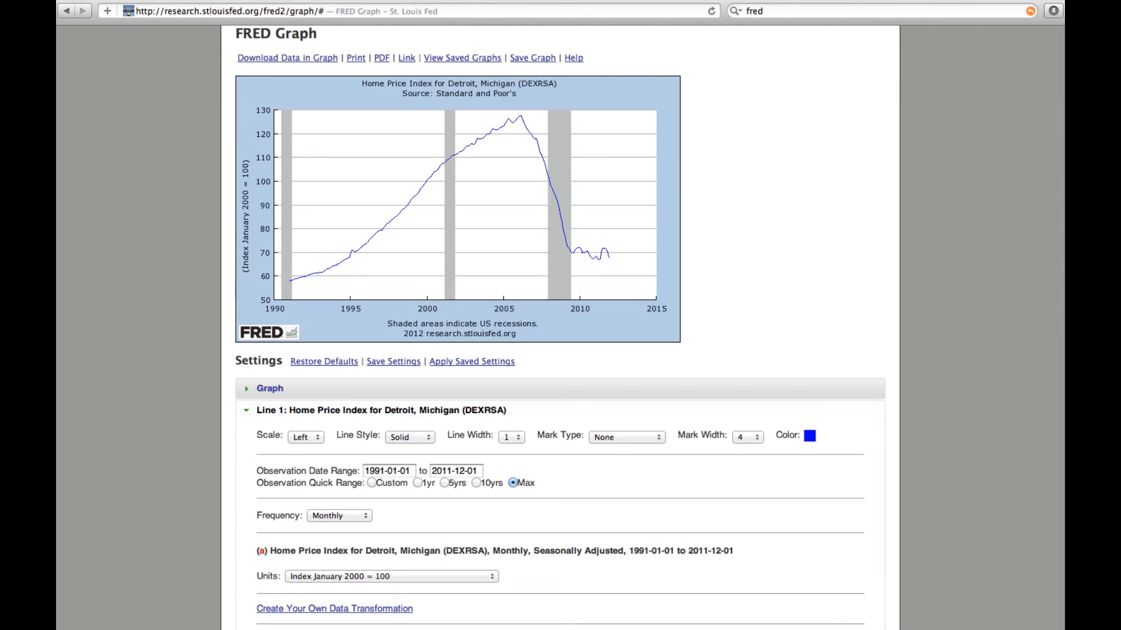
Step: Add the Home Price Index for Phoenix, Arizona (PHXRSA) as a new line from the S&P/Case Shiller Home Price Indices under Prices
scroll(560, 327, down, 5)
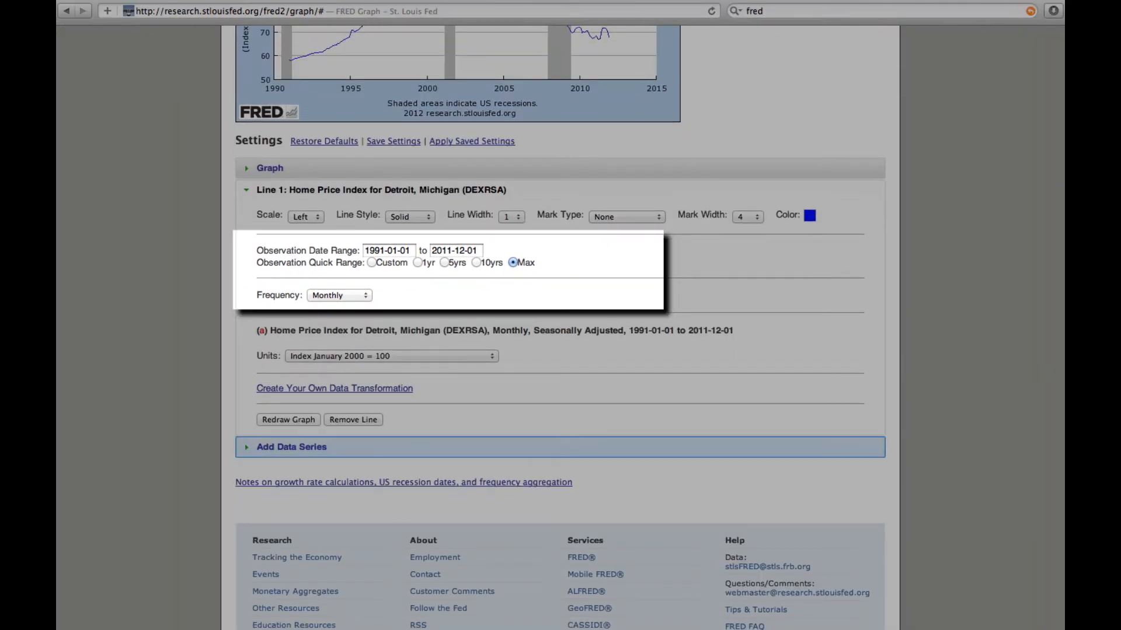
click(267, 446)
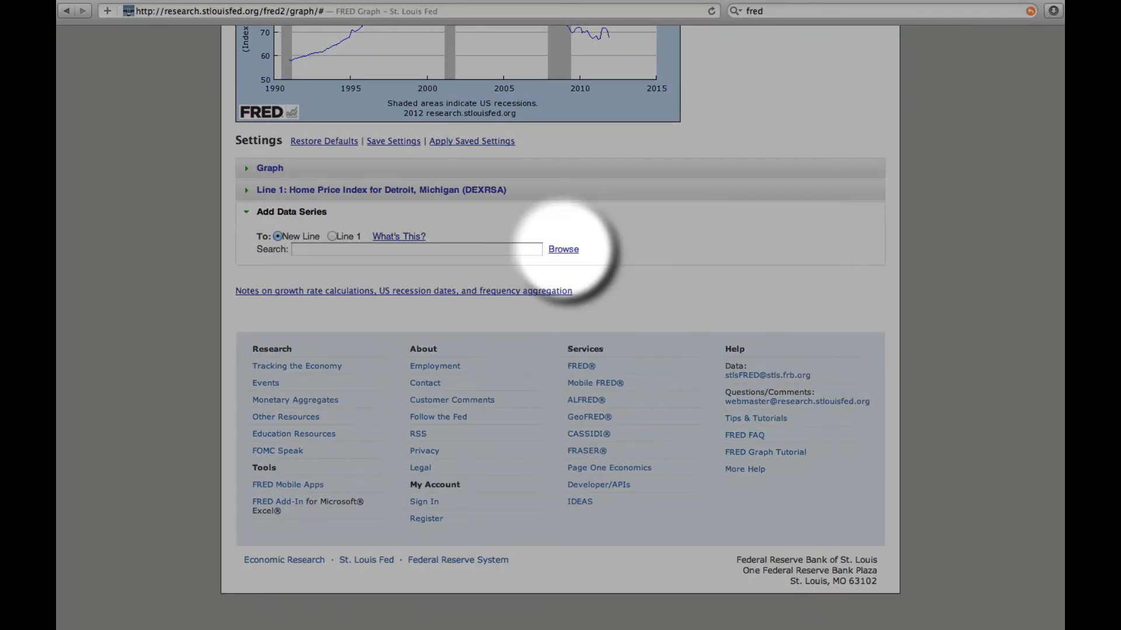
click(563, 249)
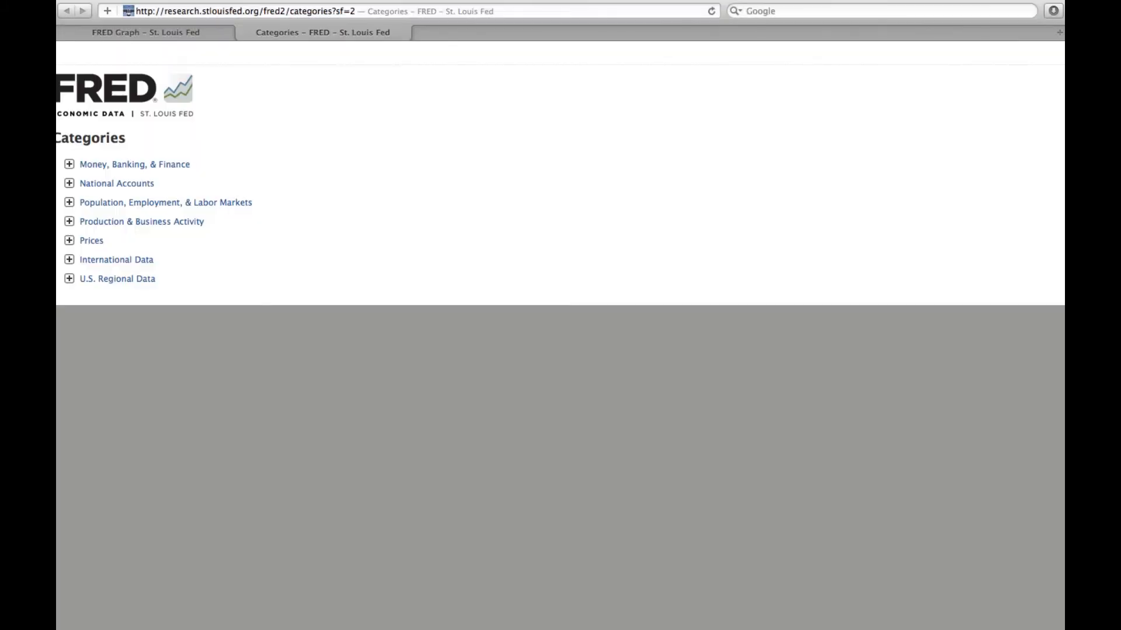
click(102, 241)
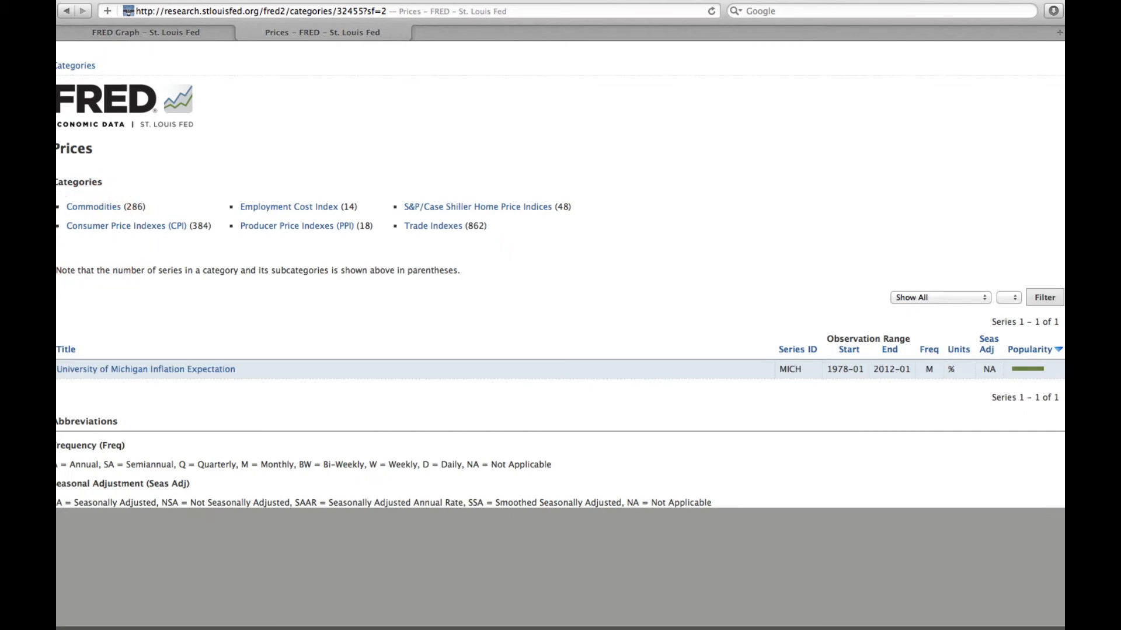
click(519, 206)
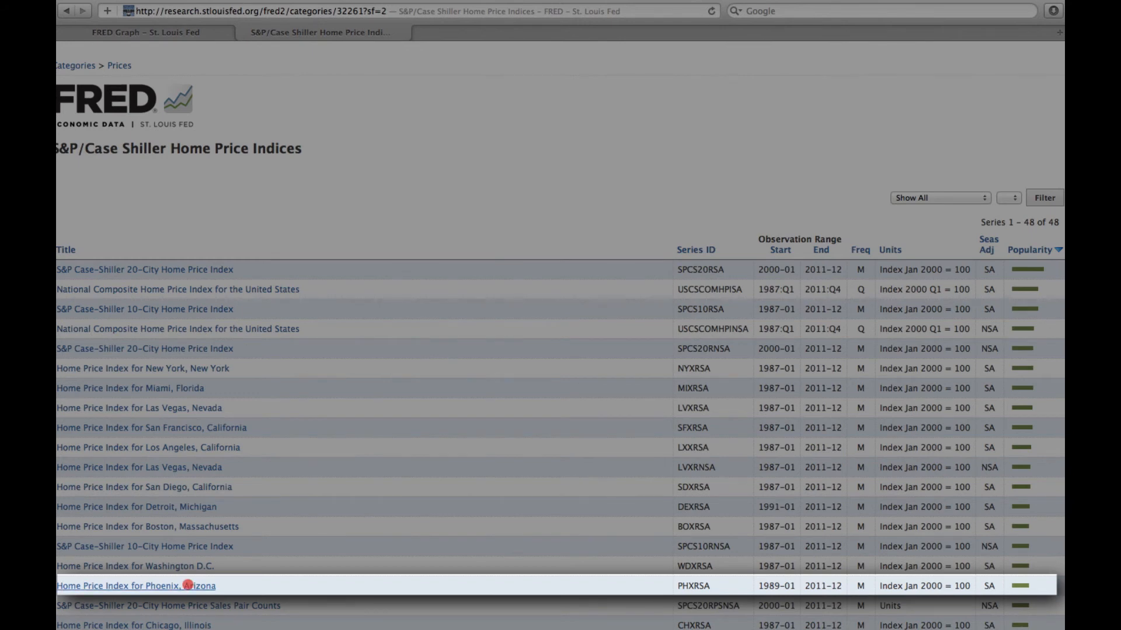
click(188, 586)
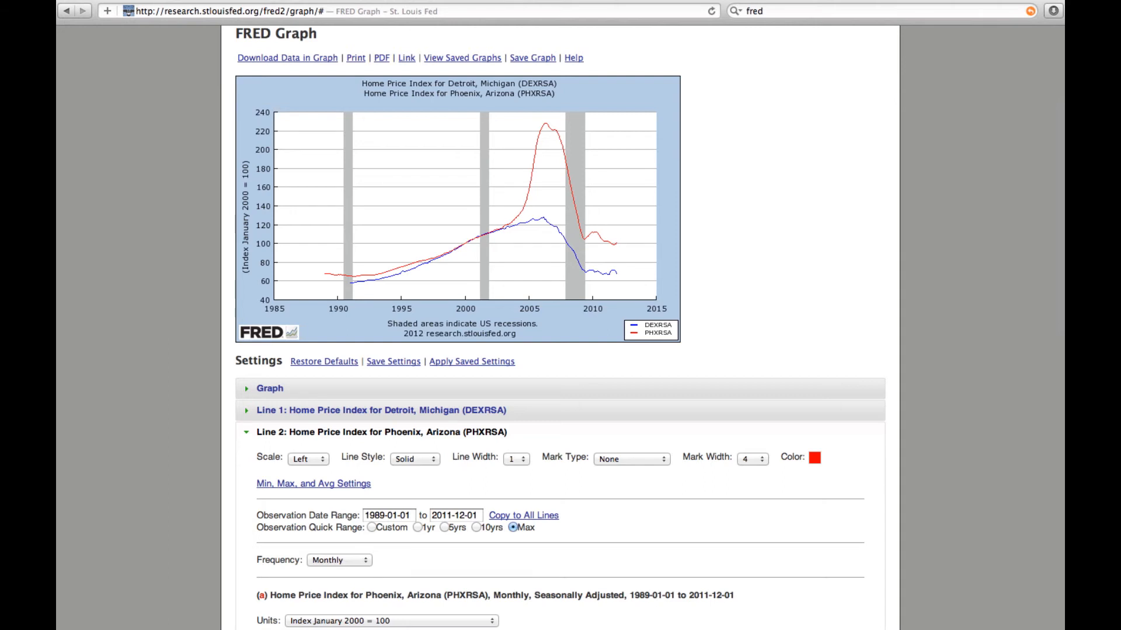
Step: Set the Phoenix line's observation start date to 2000-01-01 and redraw the graph
drag(383, 521, 363, 516)
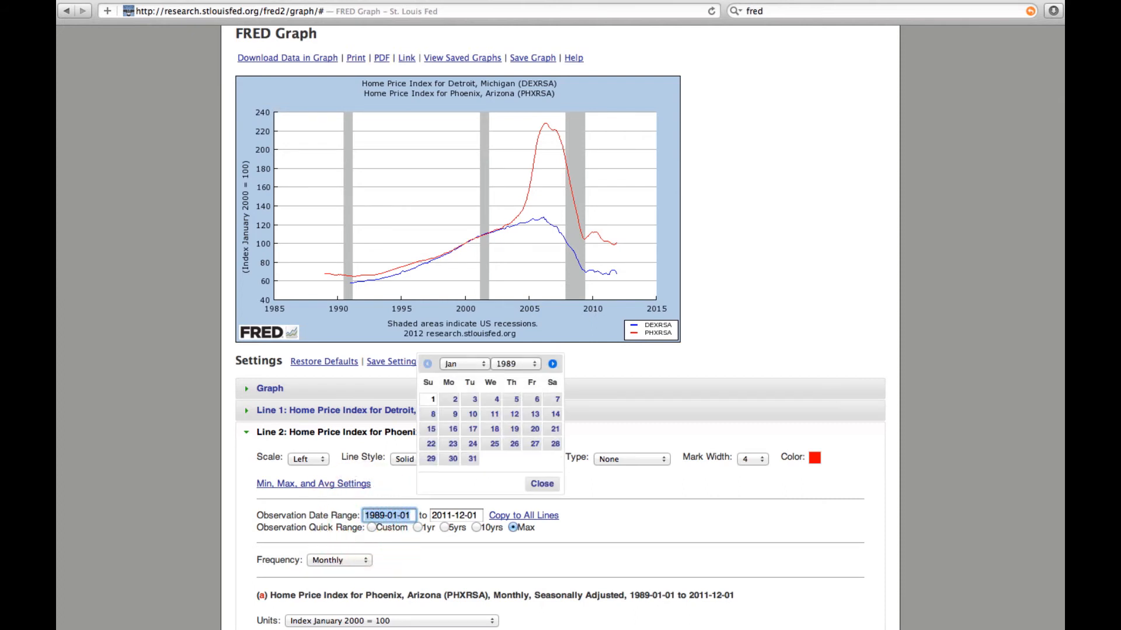
double_click(384, 516)
text(1)
key(BackSpace)
text(2000)
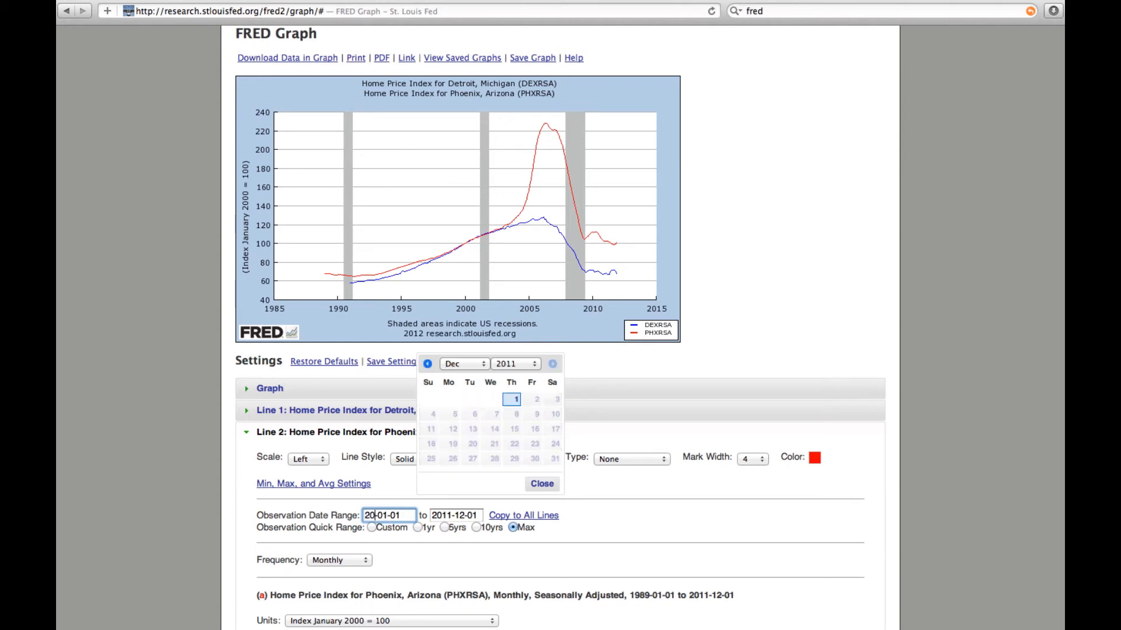
key(Return)
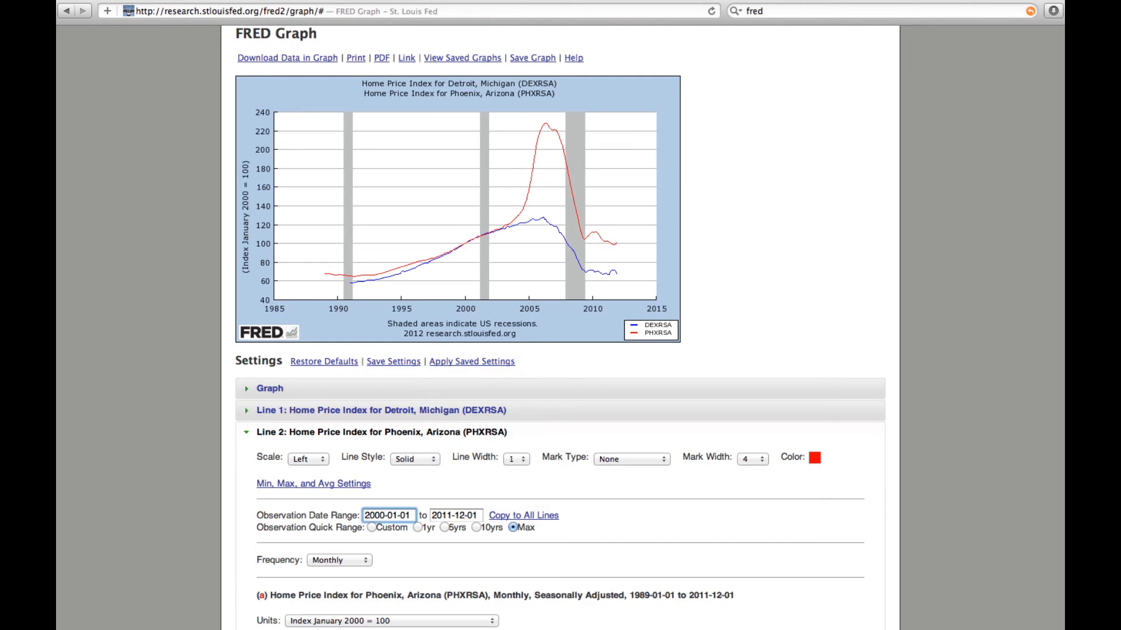
scroll(561, 324, down, 4)
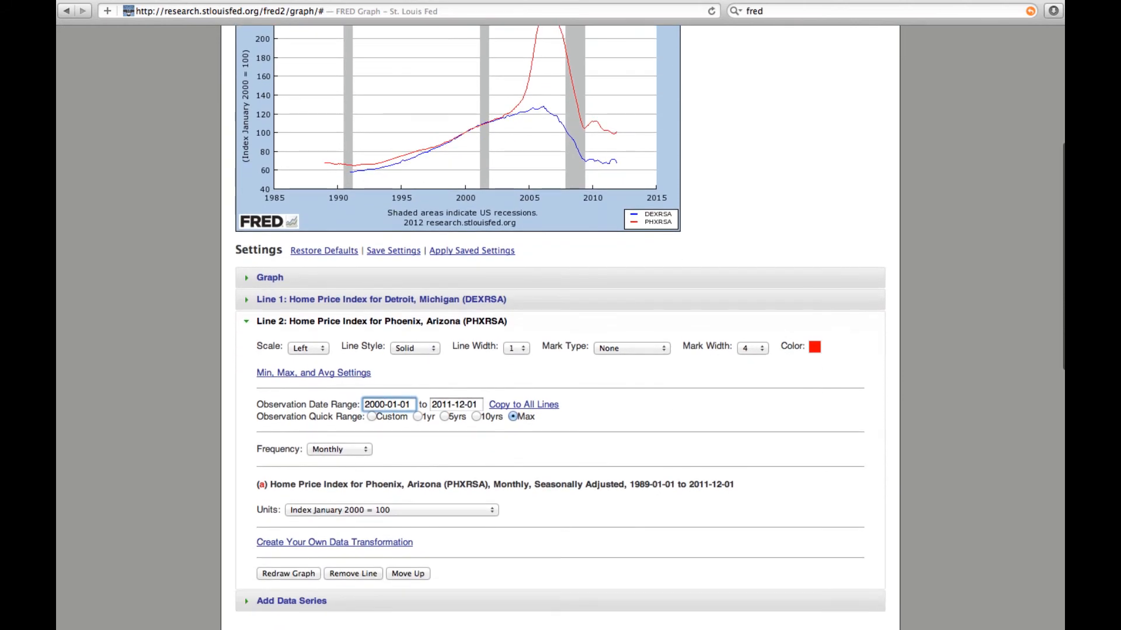
click(289, 574)
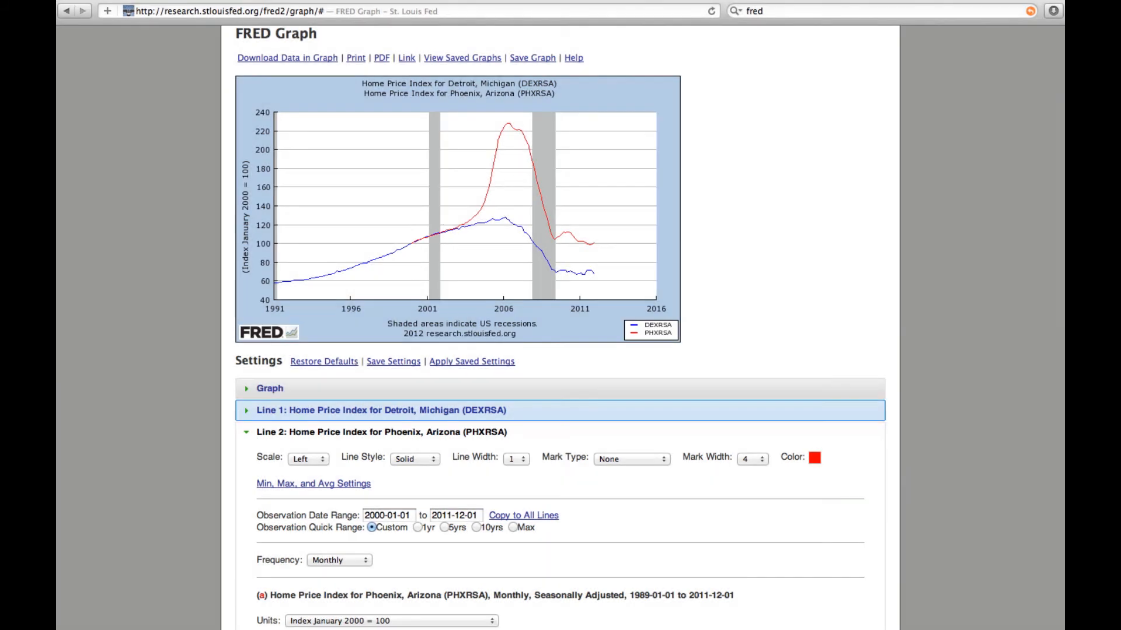
Step: Set the Detroit line's observation start date to 2000-01-01 and redraw the graph
click(379, 410)
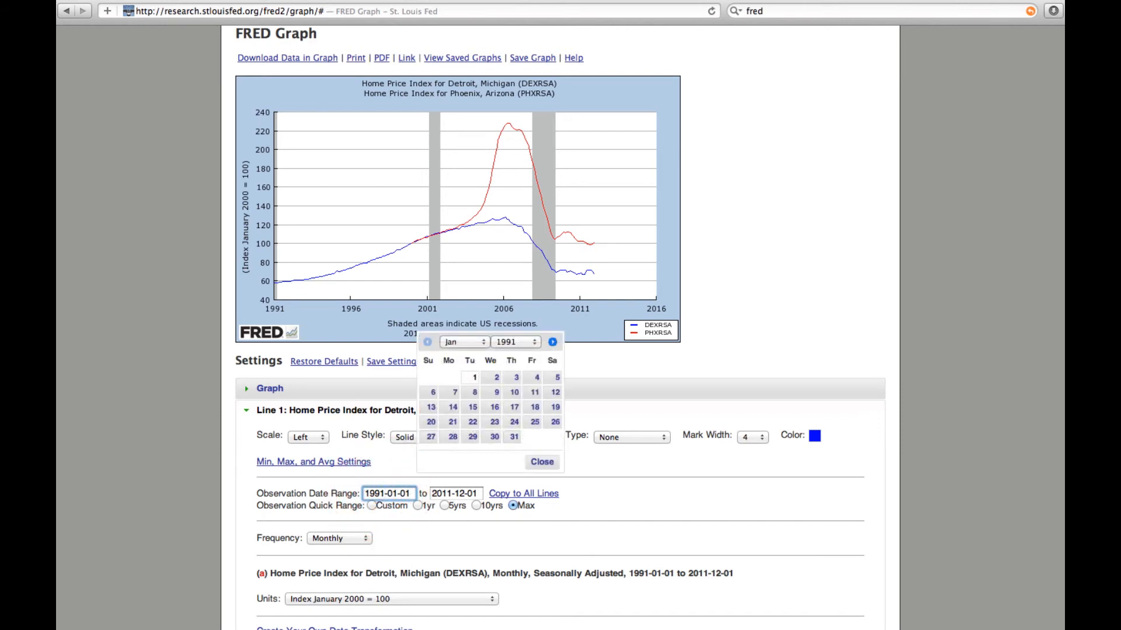
key(BackSpace)
key(BackSpace)
key(BackSpace)
key(BackSpace)
text(2000)
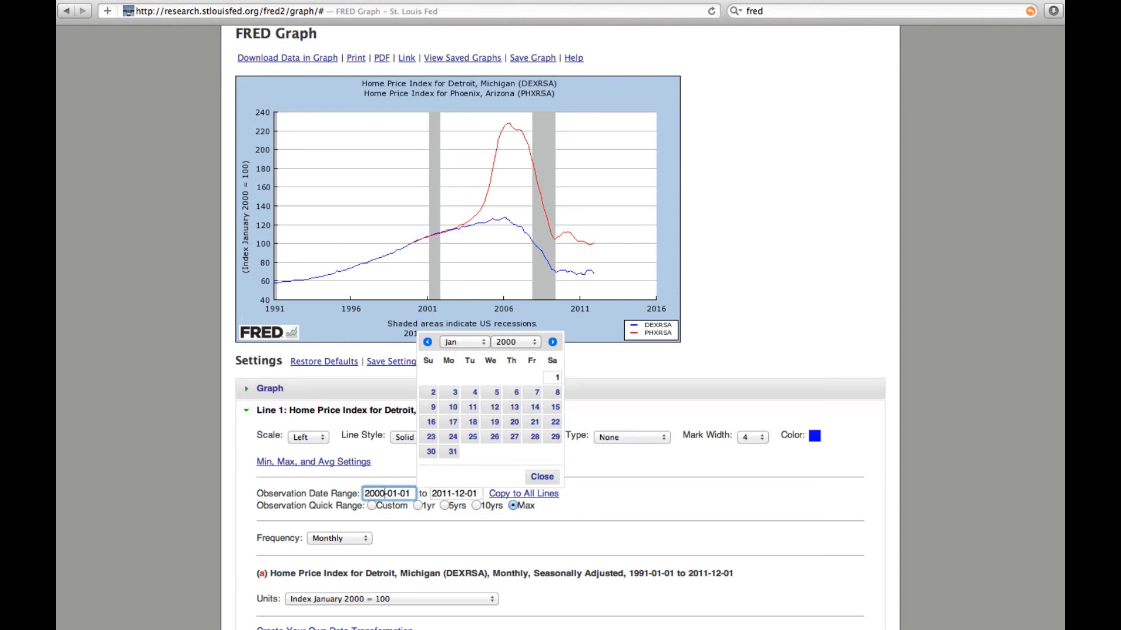
key(Return)
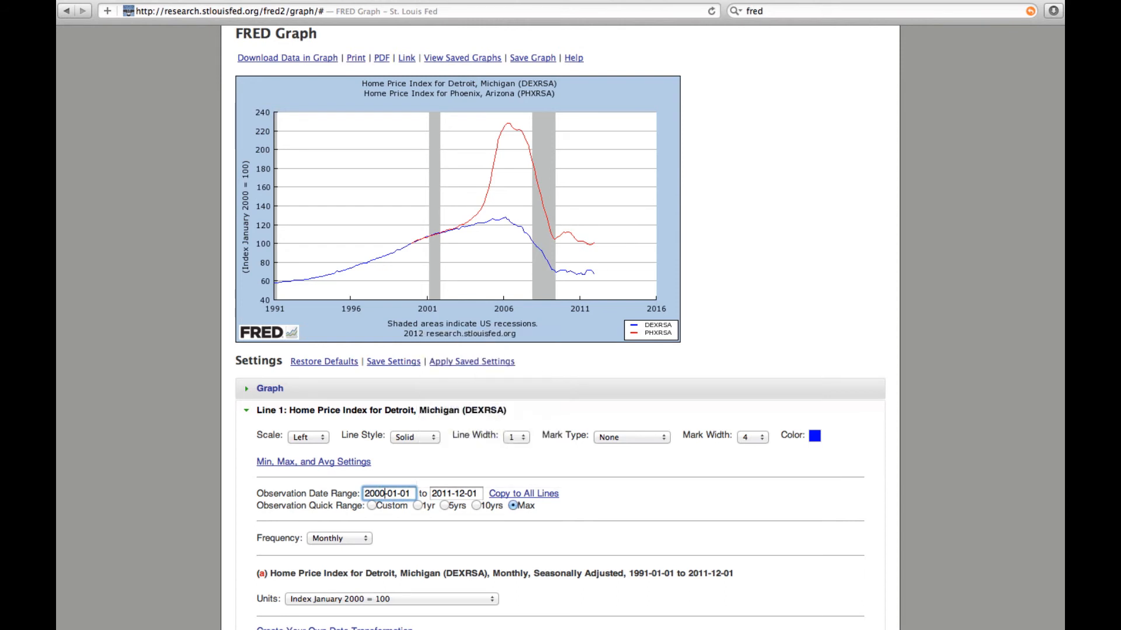
scroll(560, 327, down, 2)
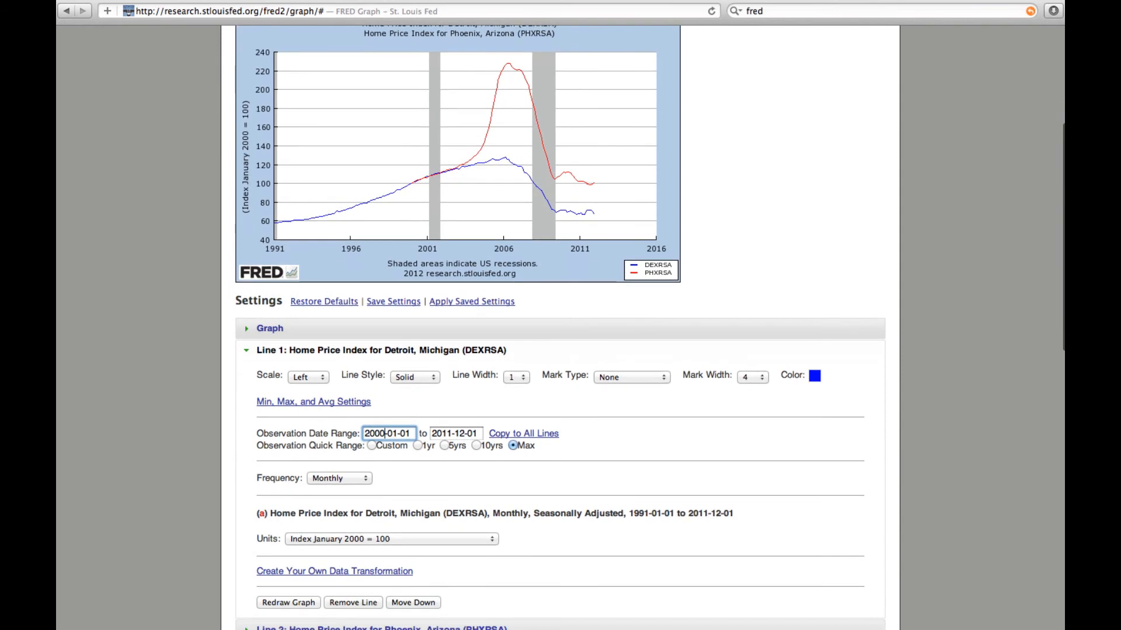
click(288, 602)
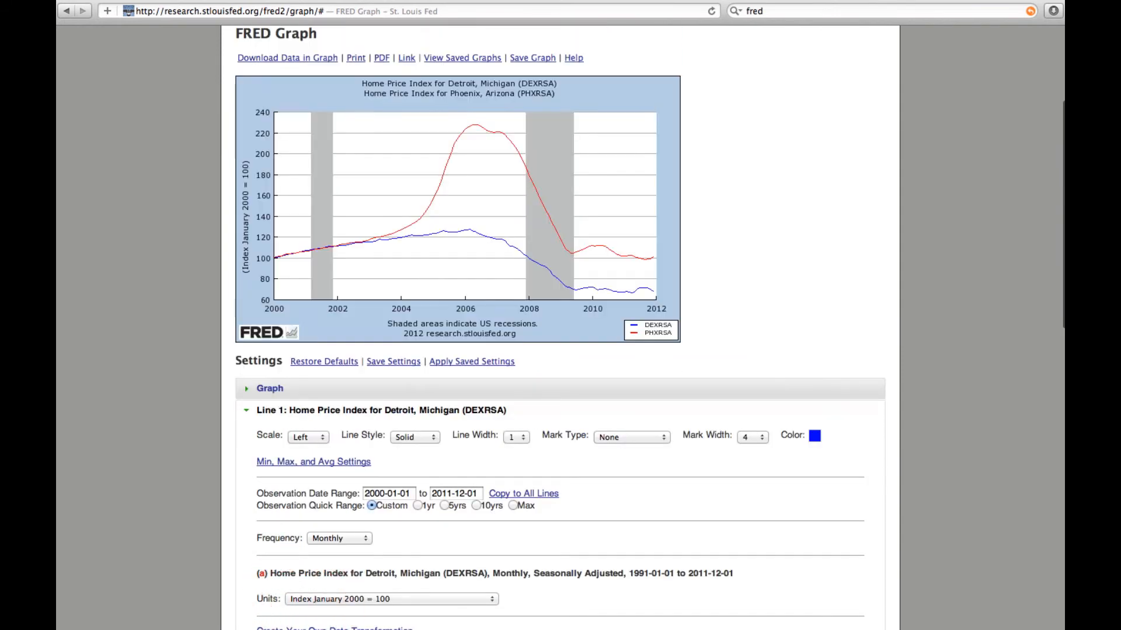